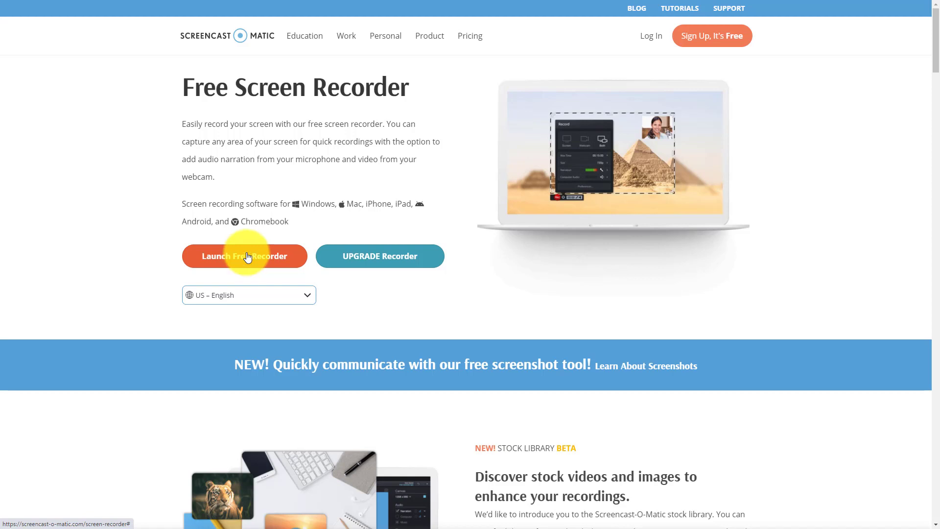
Launch the free screen recorder from the website and allow the recorder launcher to open
click(242, 260)
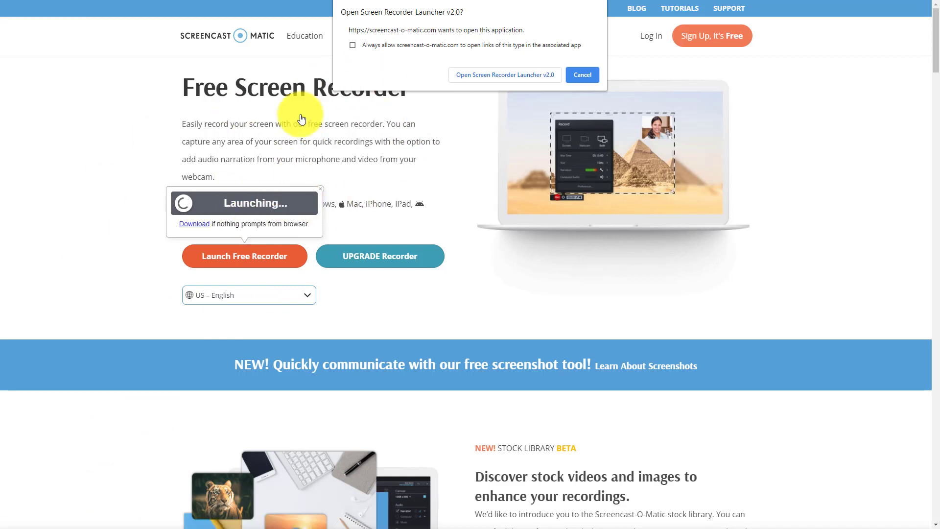
click(492, 75)
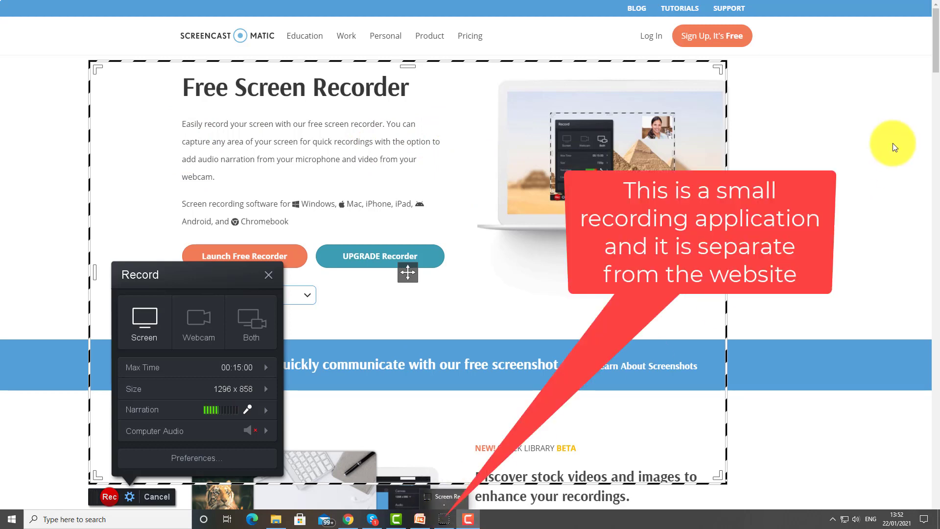
Hide the browser, resize the capture frame to 772 x 832, and open the AdvancedIdeas presentation
key(F11)
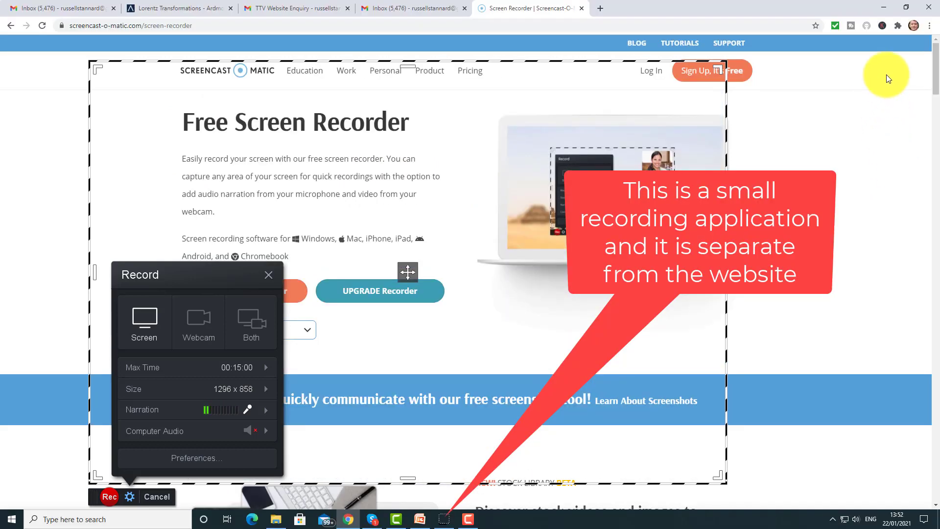
click(883, 3)
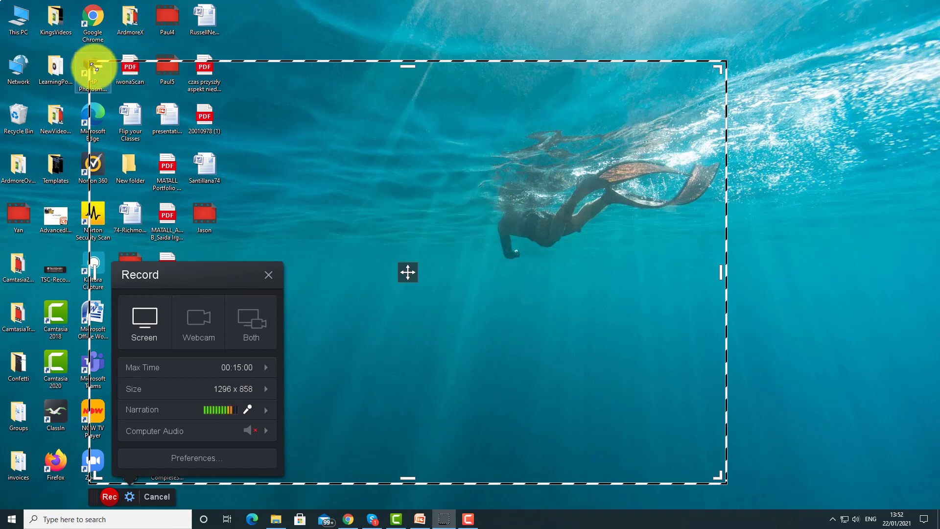
drag(94, 68, 284, 78)
drag(720, 275, 772, 270)
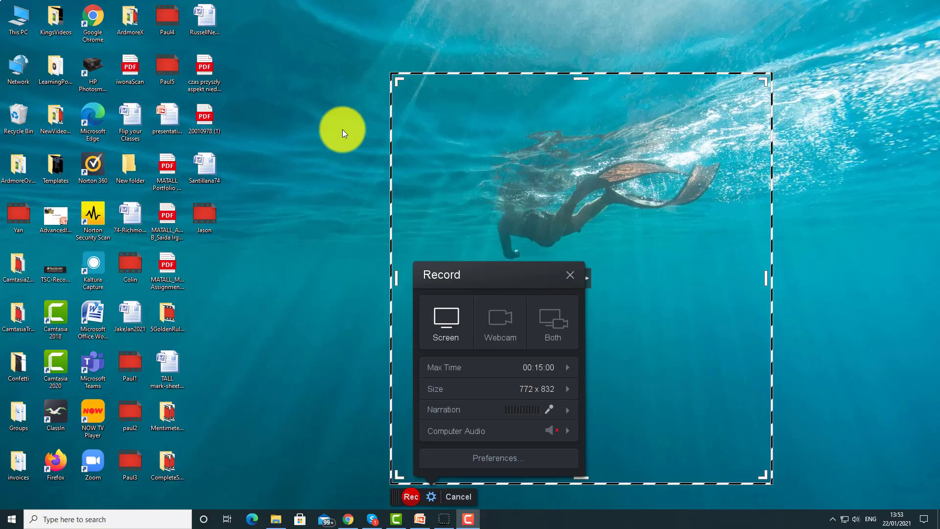
double_click(54, 219)
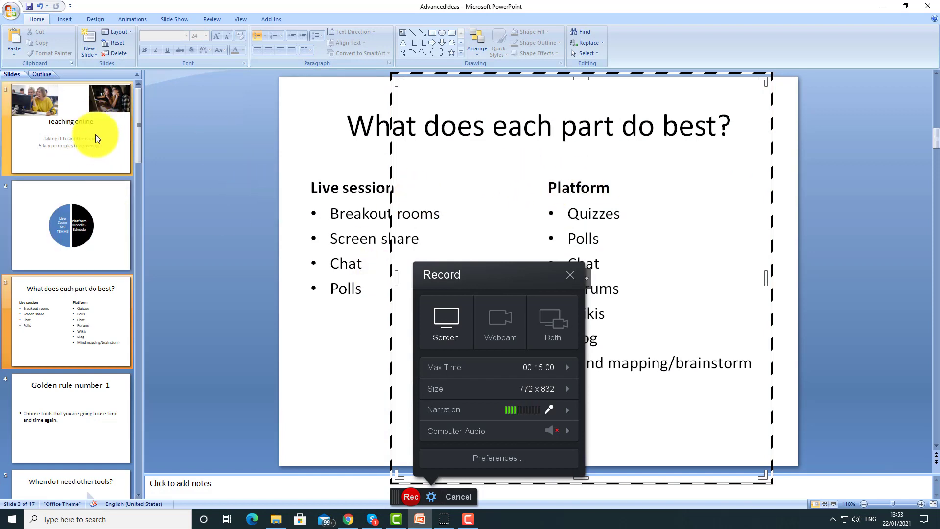
Show the Teaching online slide and fit the capture frame's edges to it at 1060 x 792
click(87, 119)
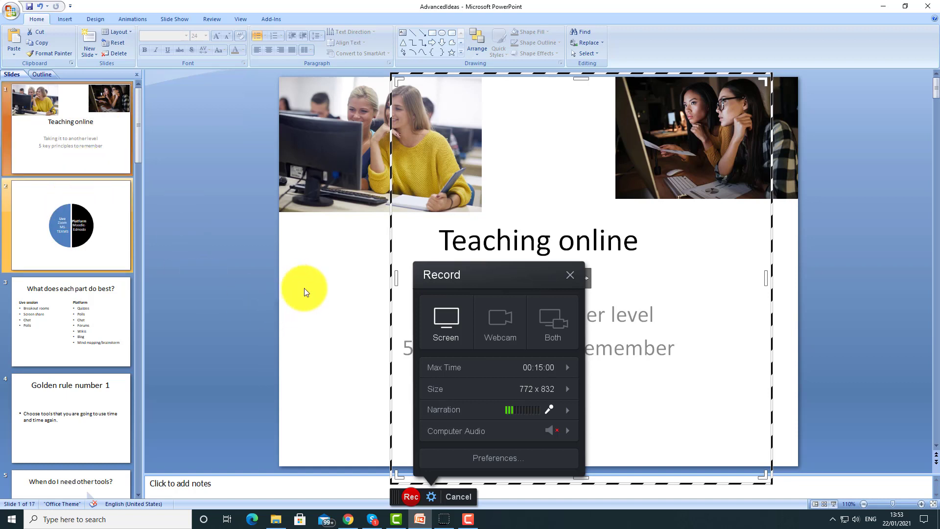
drag(395, 275, 280, 272)
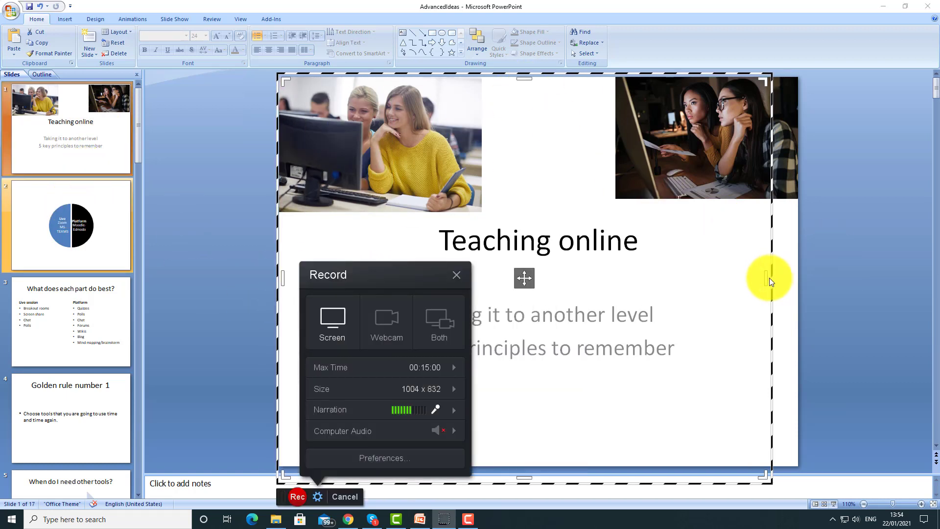
drag(767, 278, 794, 283)
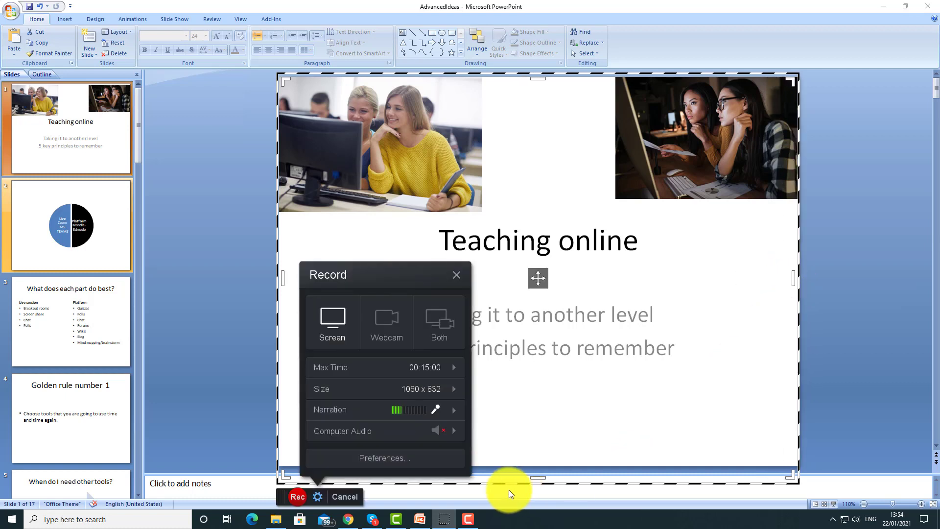
drag(537, 479, 537, 462)
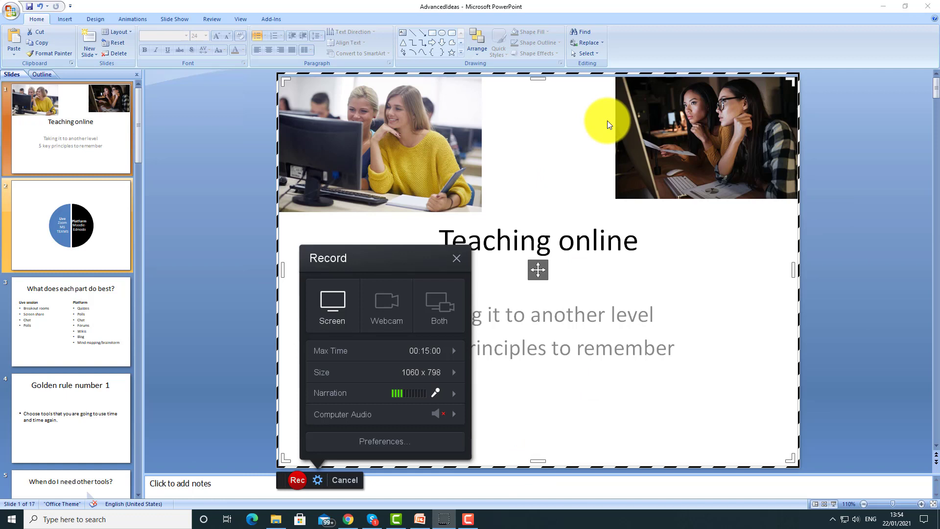
drag(537, 79, 537, 81)
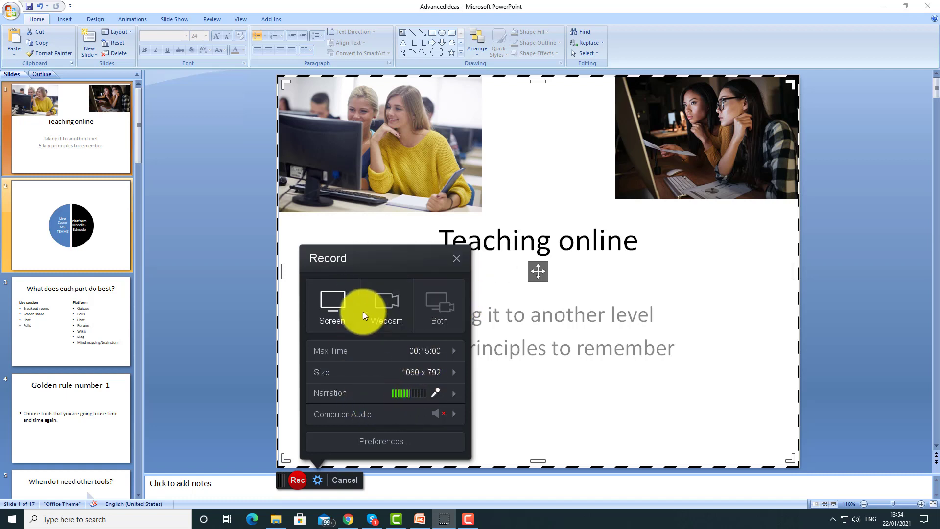
Record 0:09.91 of footage over the Teaching online slide, then pause
click(297, 479)
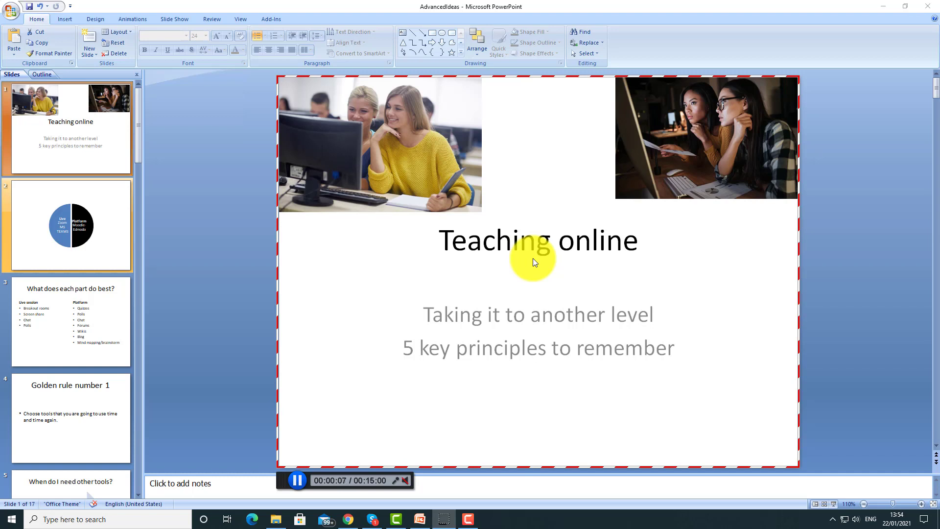
click(298, 481)
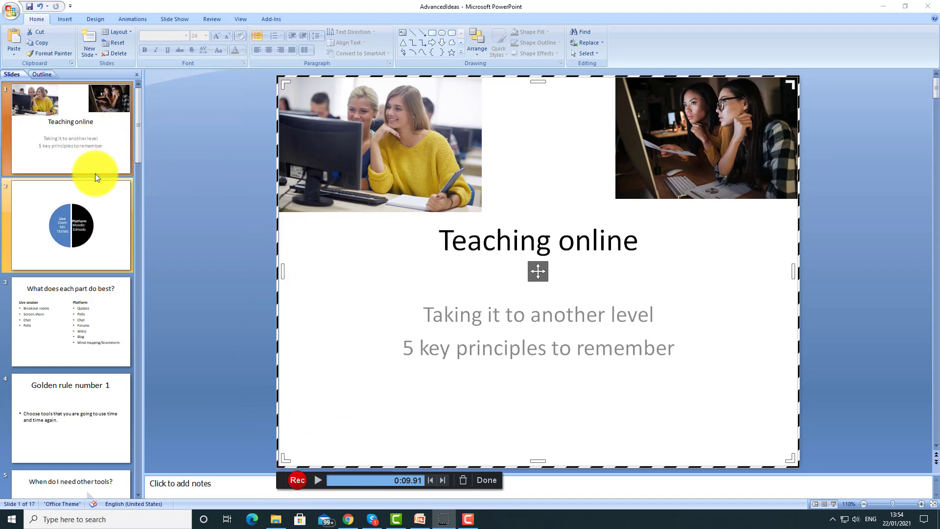
Switch to the Live/Platform slide, resume recording, and pause again at 0:28.93
click(89, 229)
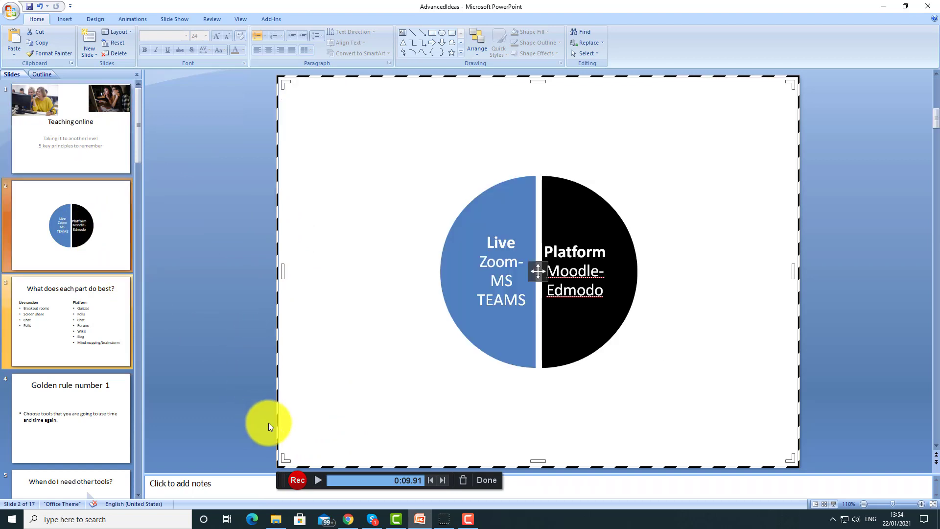
click(298, 480)
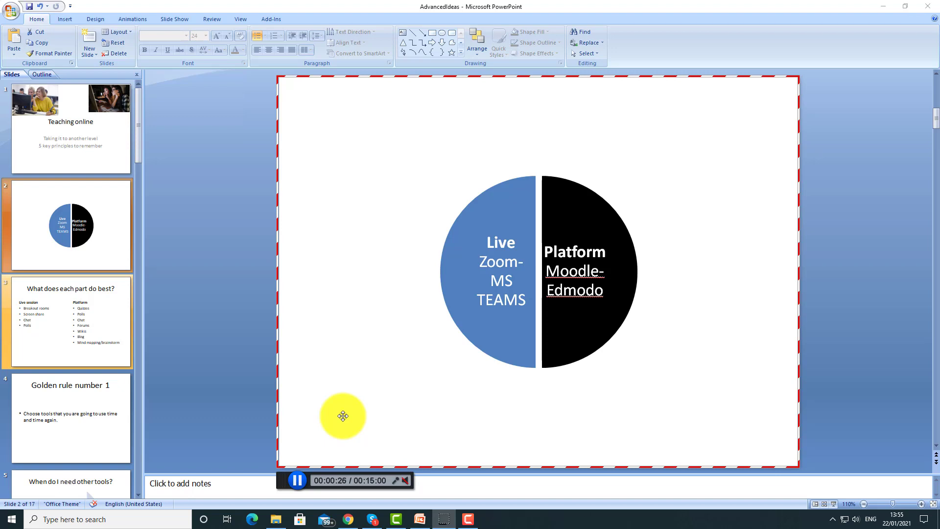
click(299, 478)
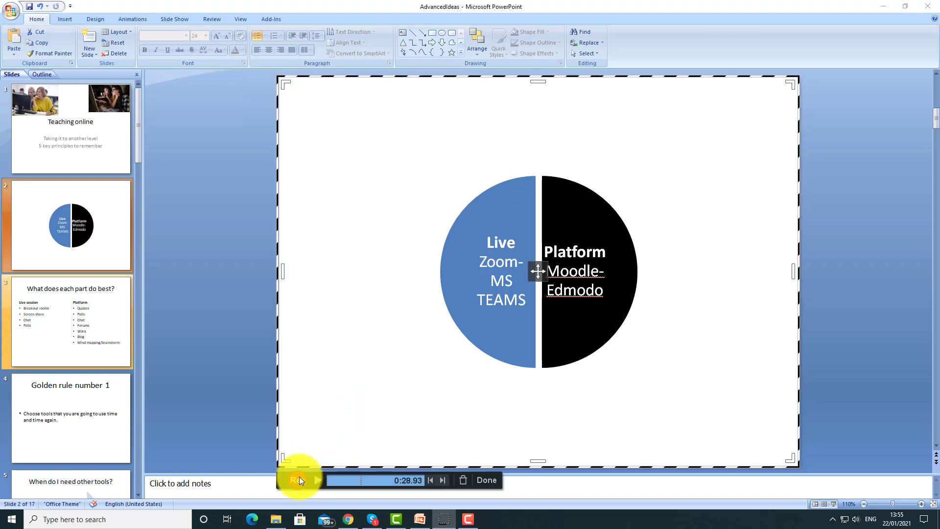
Move to slide 3, finish the recording, and choose Save / Upload
click(83, 323)
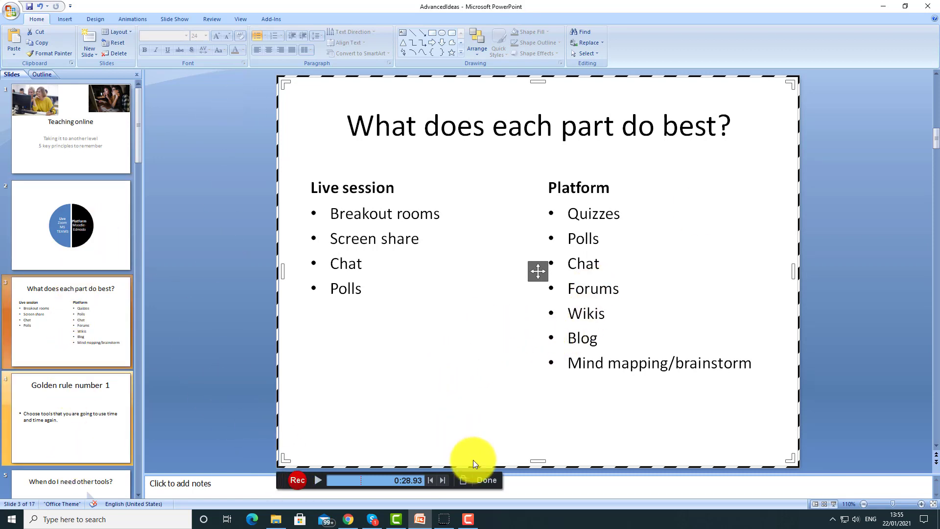
click(486, 480)
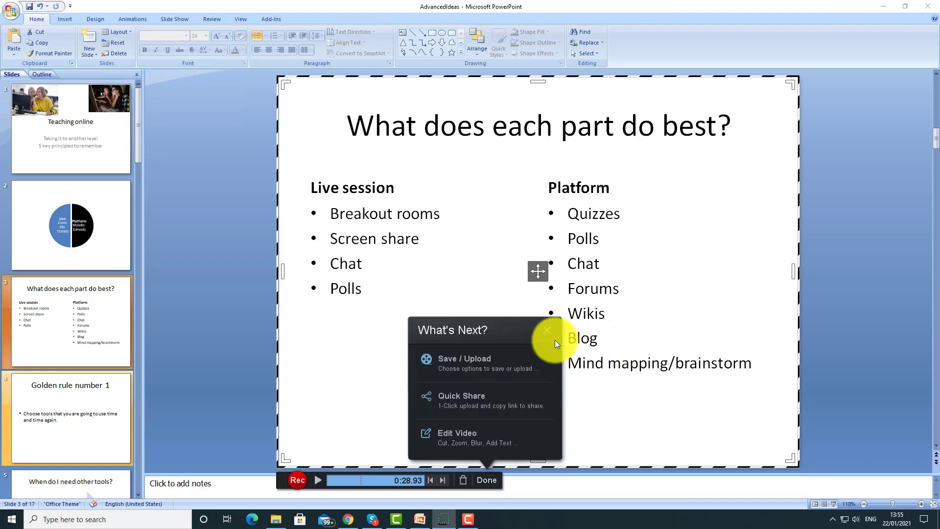
click(469, 361)
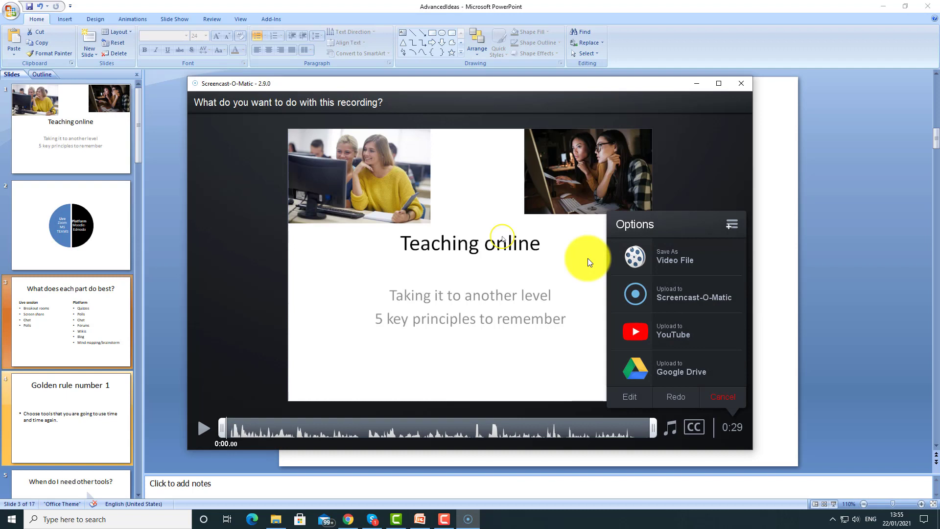
Reposition the review window and play back the clip, pausing at six seconds
drag(499, 87, 525, 74)
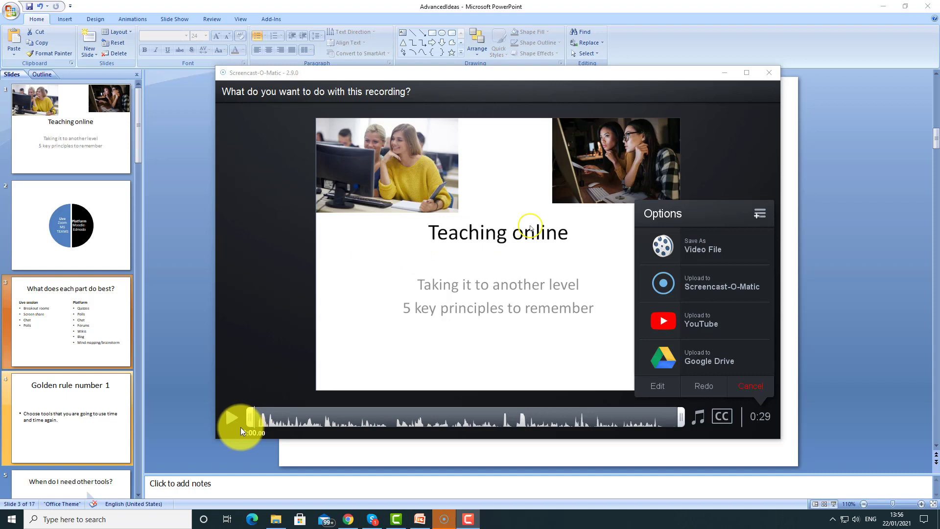
click(231, 417)
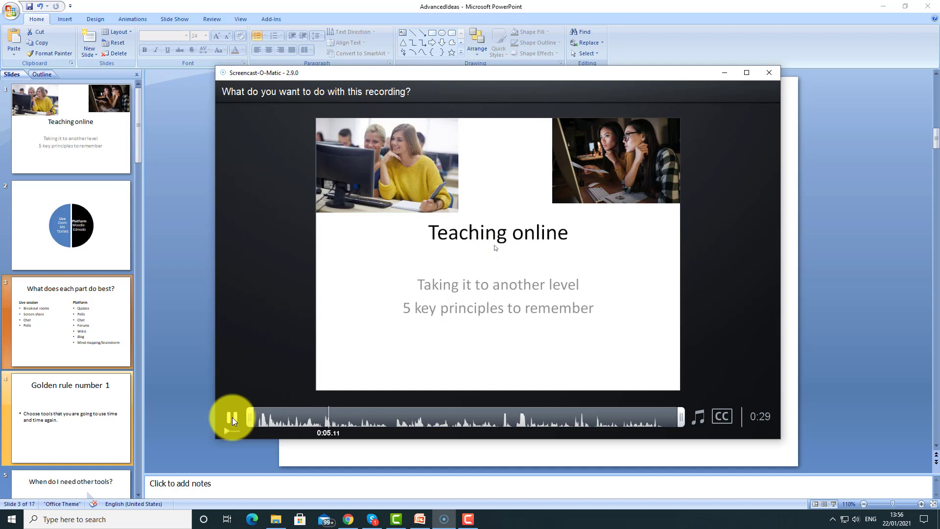
click(574, 219)
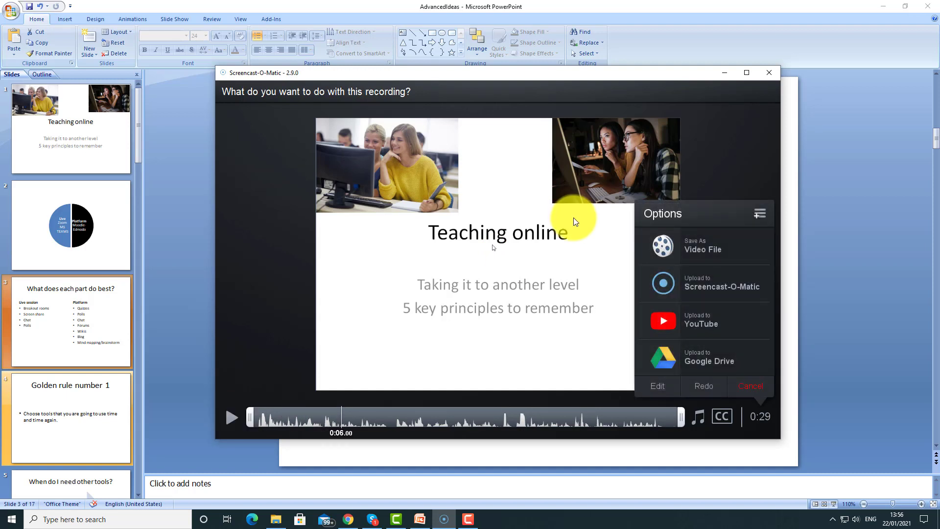
Trim the clip's start and end so the published section runs 0:24
drag(258, 425, 317, 422)
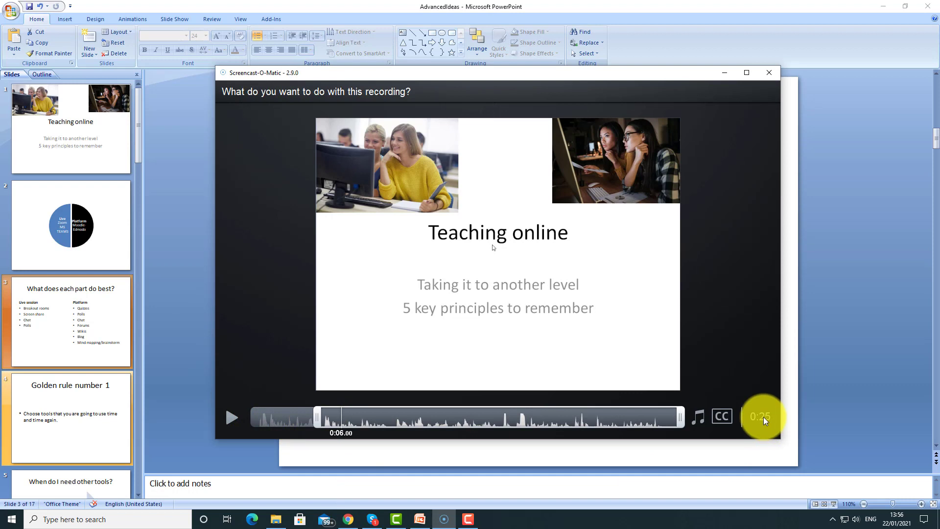
drag(680, 417, 659, 417)
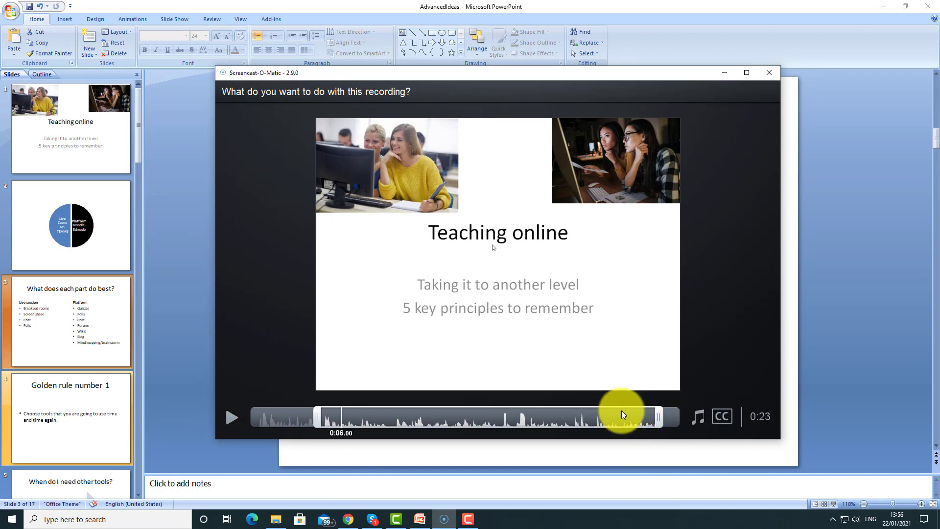
drag(658, 417, 660, 419)
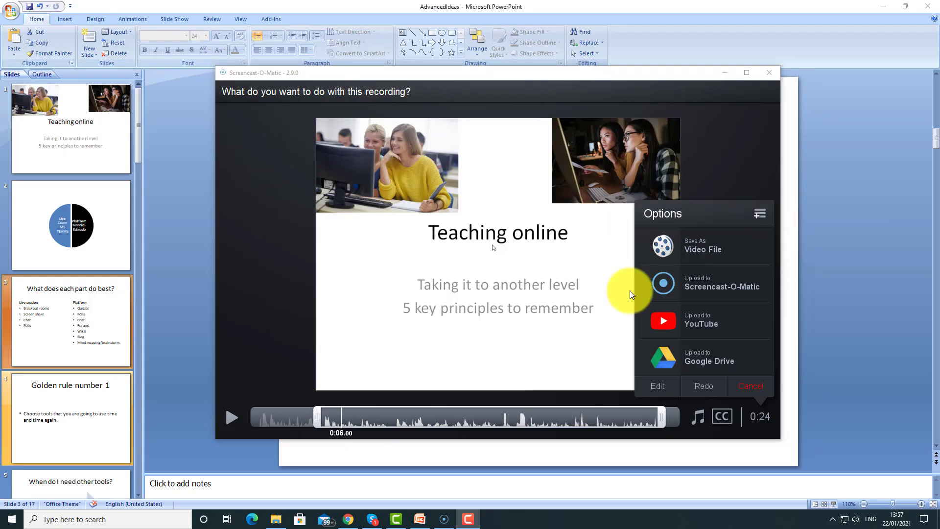
Publish the recording as an MP4 video file named TTVideo1
click(700, 246)
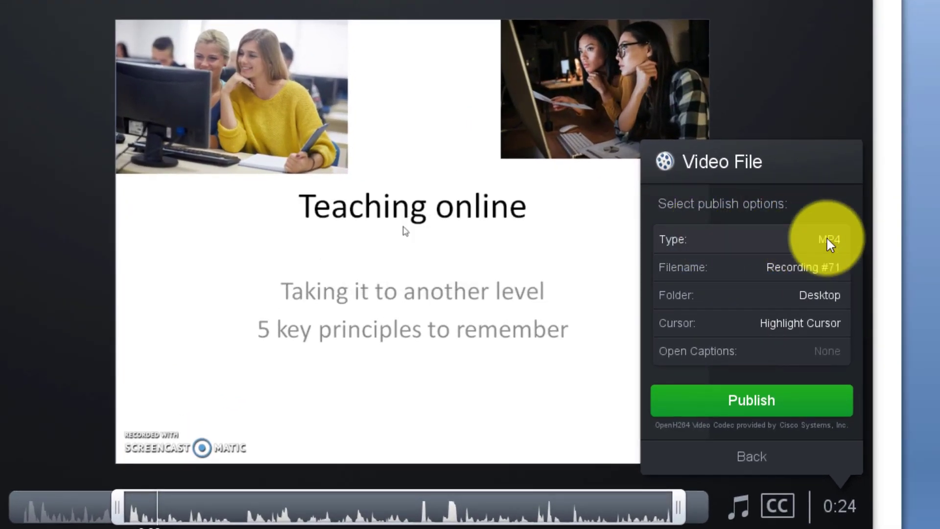
click(735, 270)
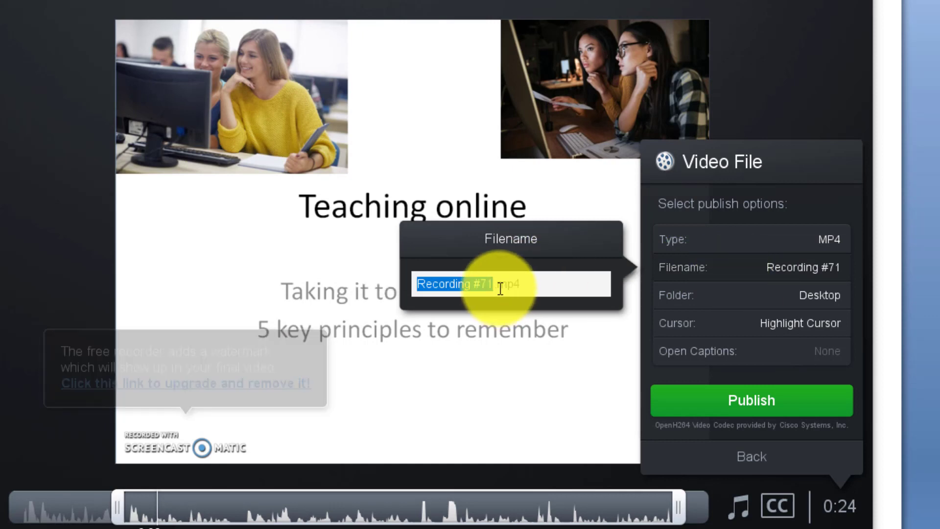
text(TTVideo)
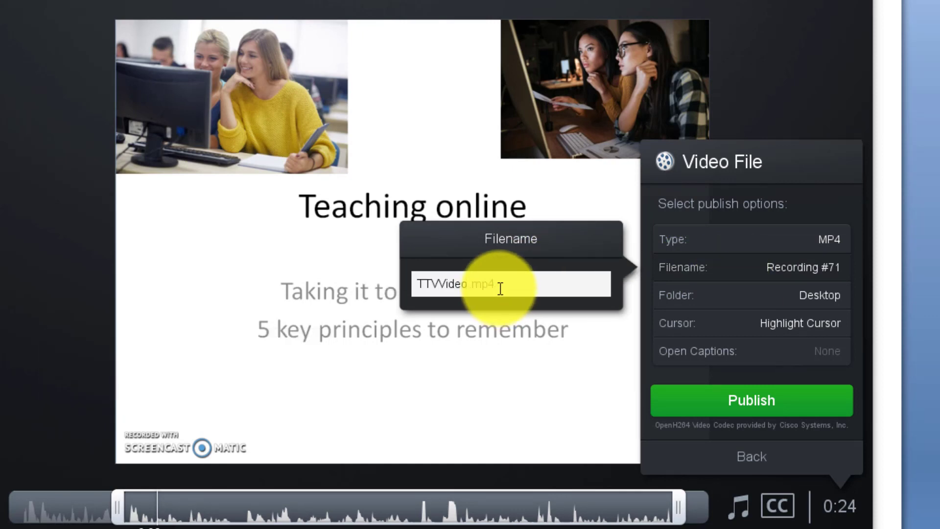
text(1)
key(Return)
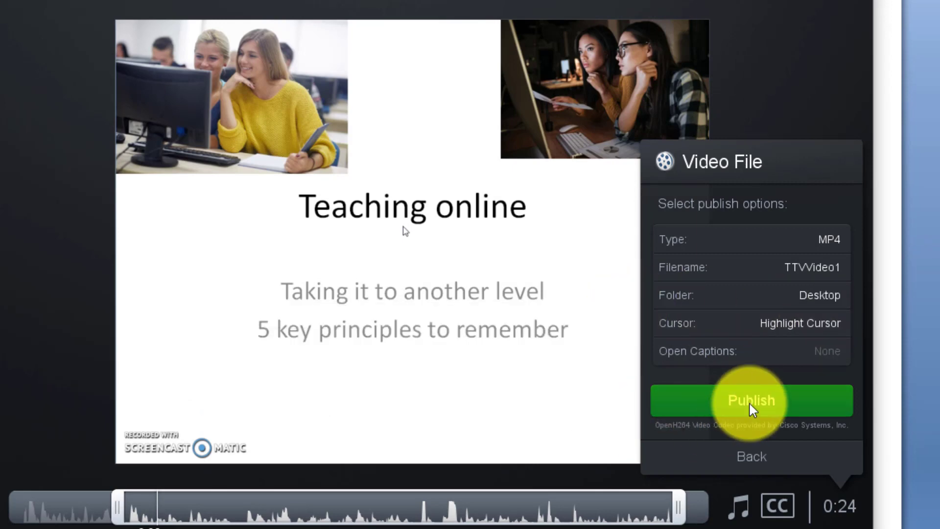
click(756, 400)
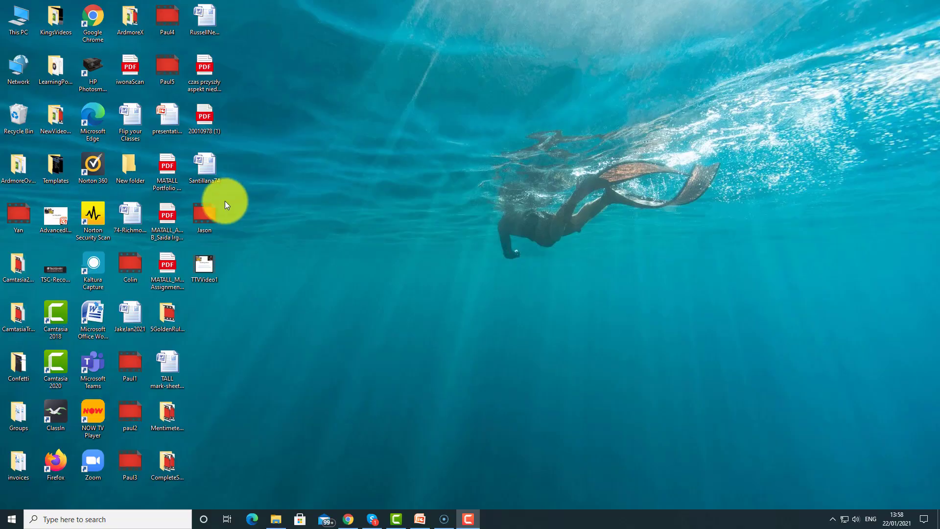
Open TTVideo1 from the desktop in Movies & TV and pause playback
double_click(201, 263)
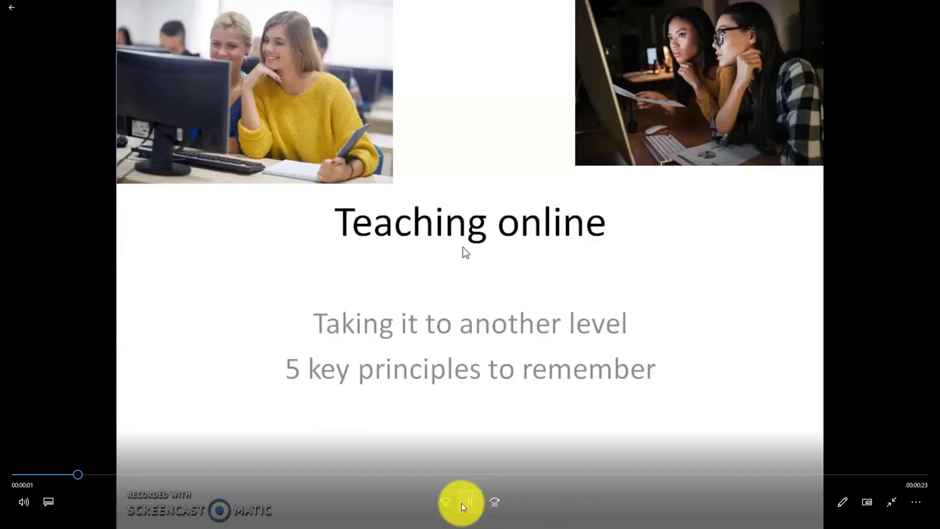
click(469, 506)
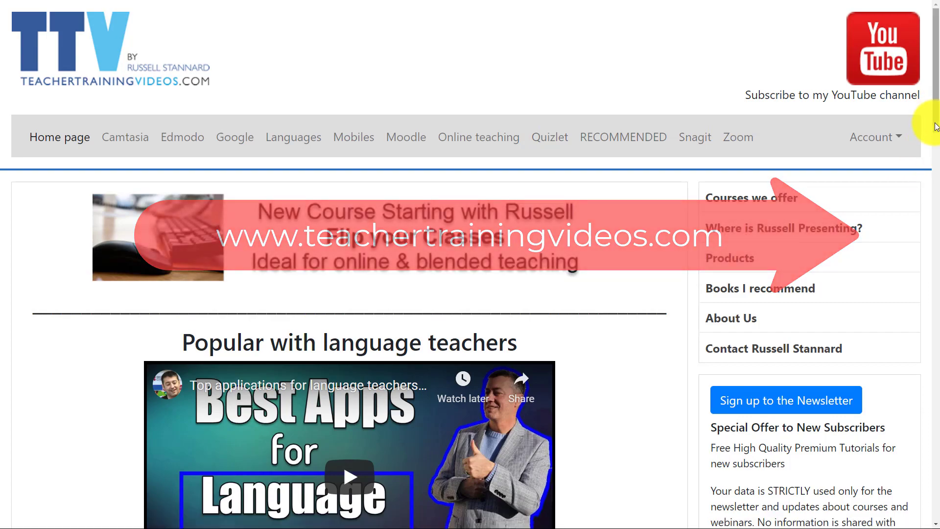
Scroll down the TeacherTrainingVideos.com page
scroll(932, 162, down, 3)
drag(935, 177, 935, 118)
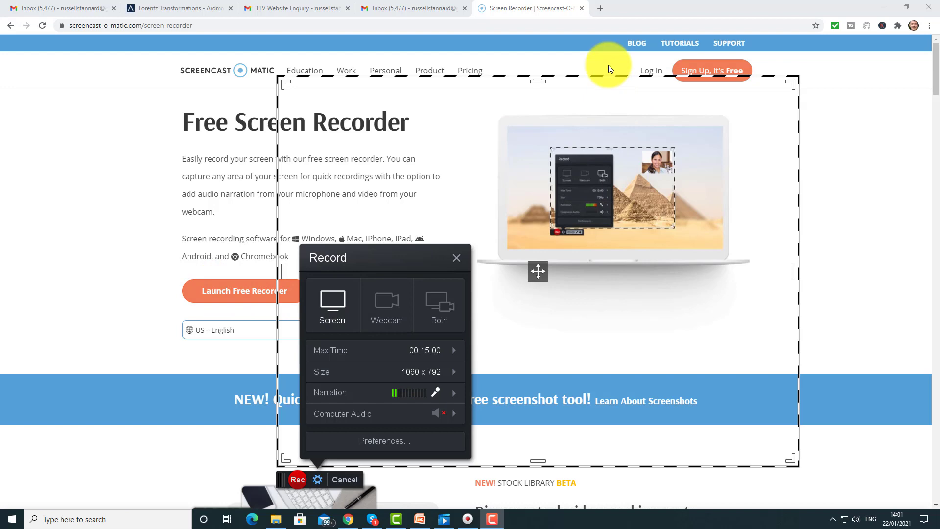
Minimize Chrome and compare the Both (screen plus webcam) and Screen-only recording modes over the desktop
click(885, 7)
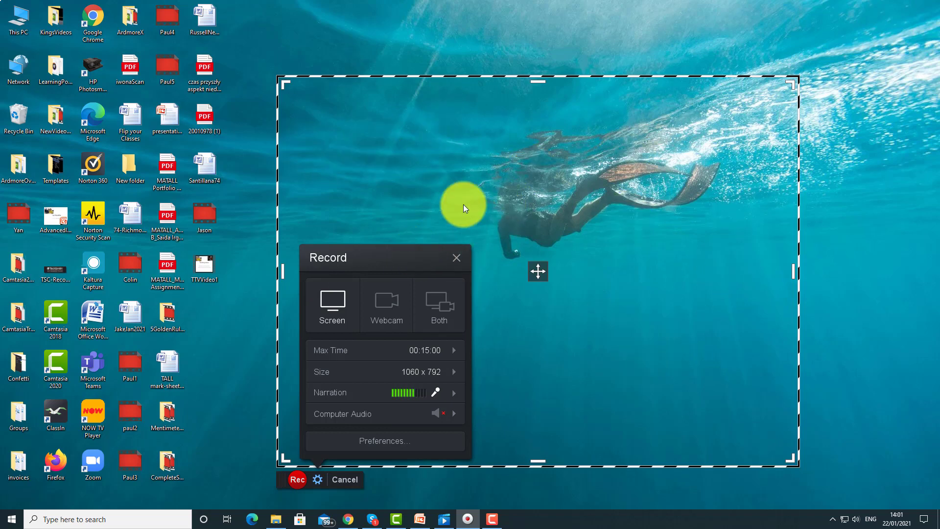
click(437, 302)
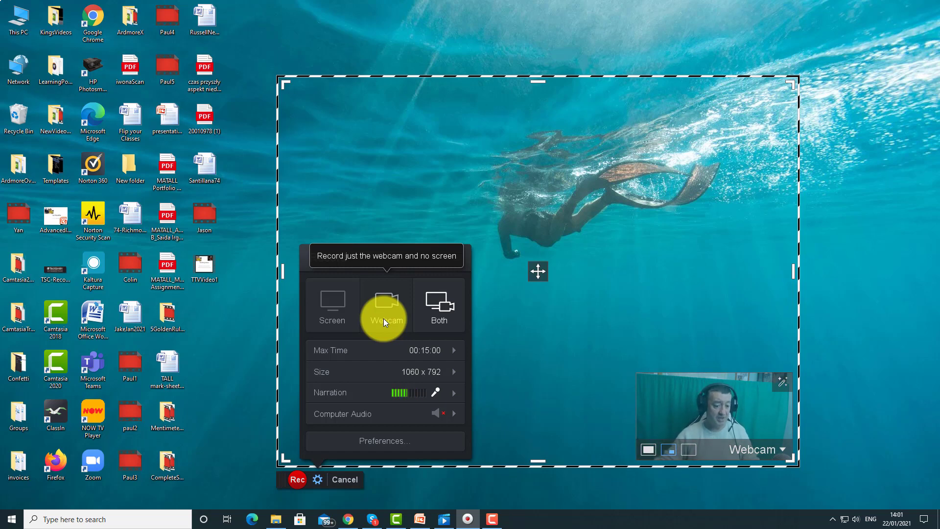
click(338, 301)
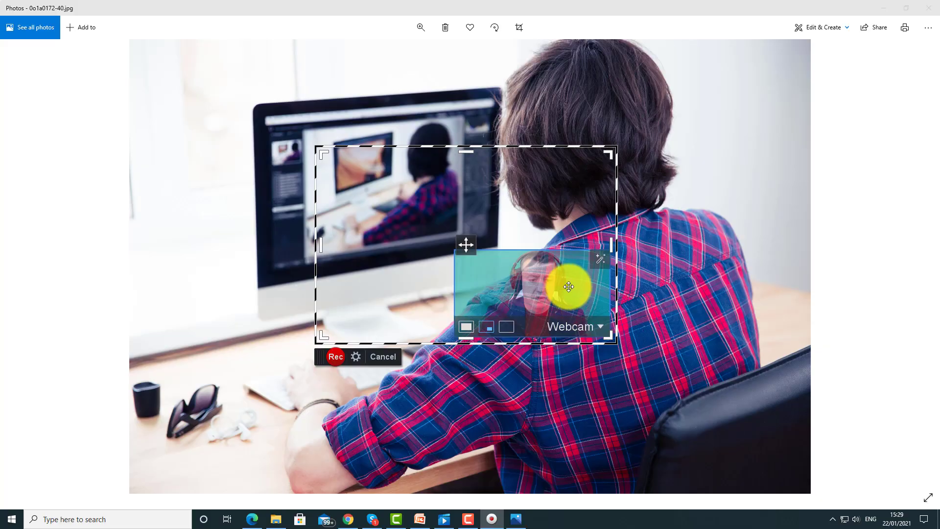
Stretch the capture area over the whole photo, add a picture-in-picture webcam inset, and start recording
drag(319, 149, 126, 40)
drag(610, 190, 809, 229)
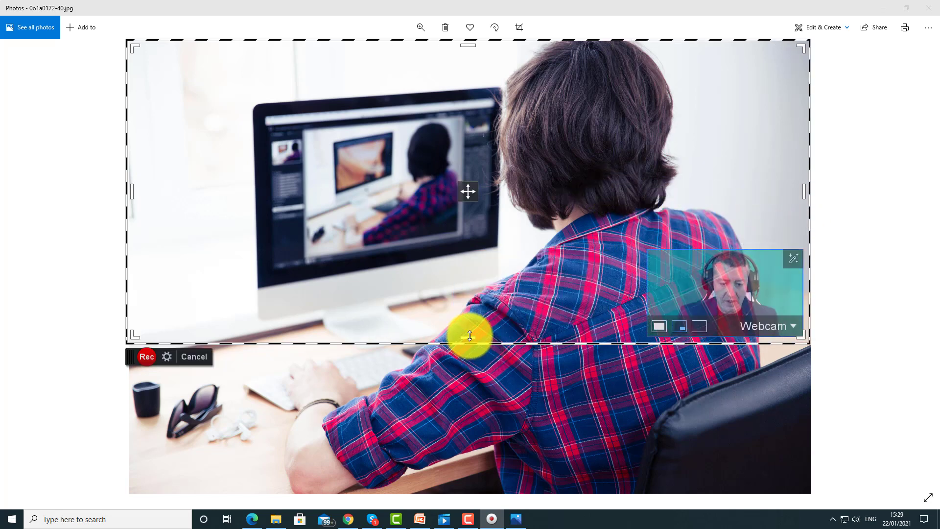
drag(466, 339, 451, 492)
click(677, 478)
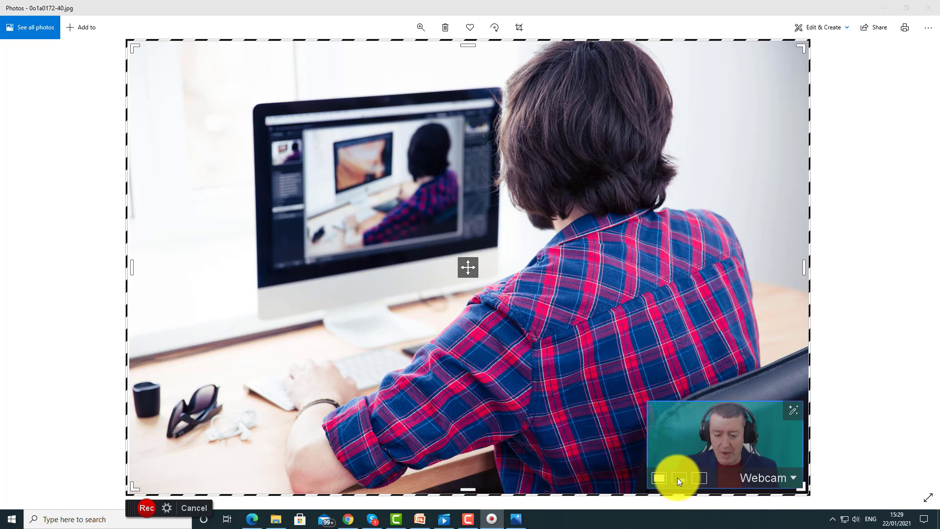
click(146, 511)
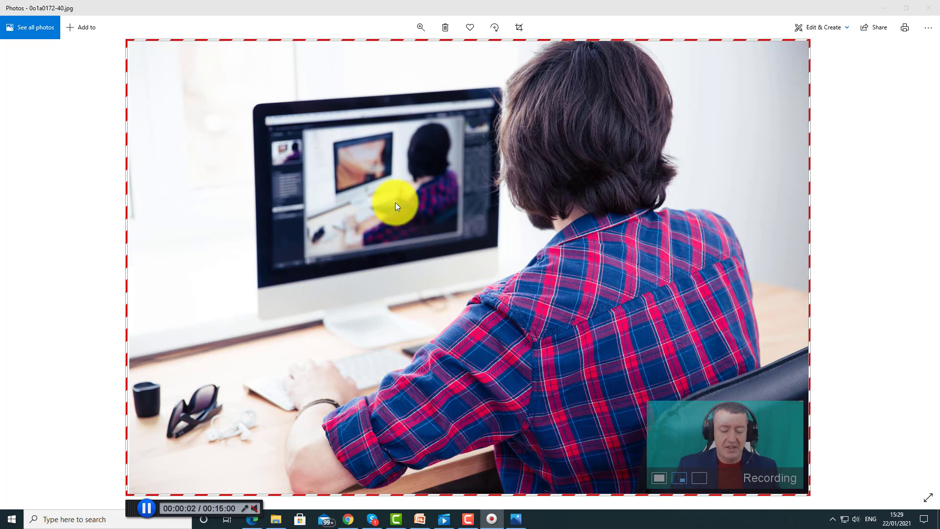
Pause, advance to the students photo, resume, then pause again at 0:07.64
click(148, 507)
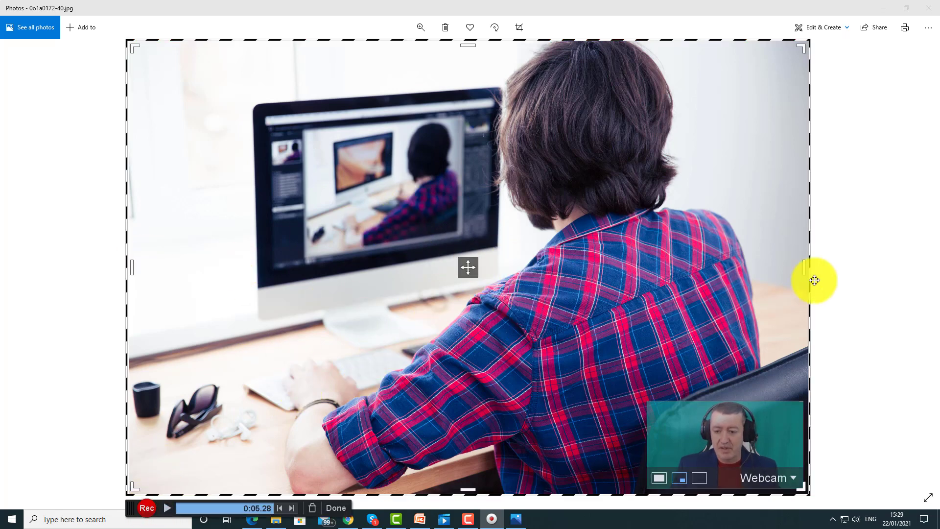
click(918, 266)
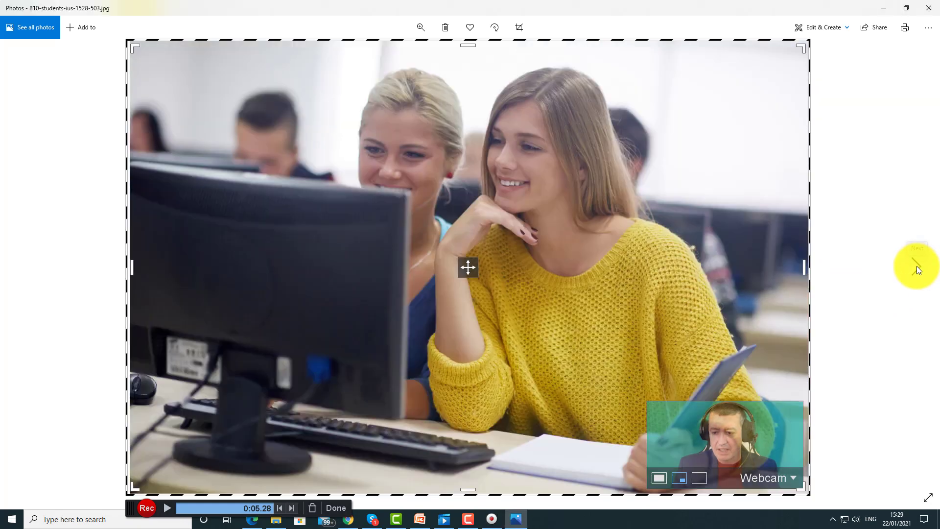
click(143, 507)
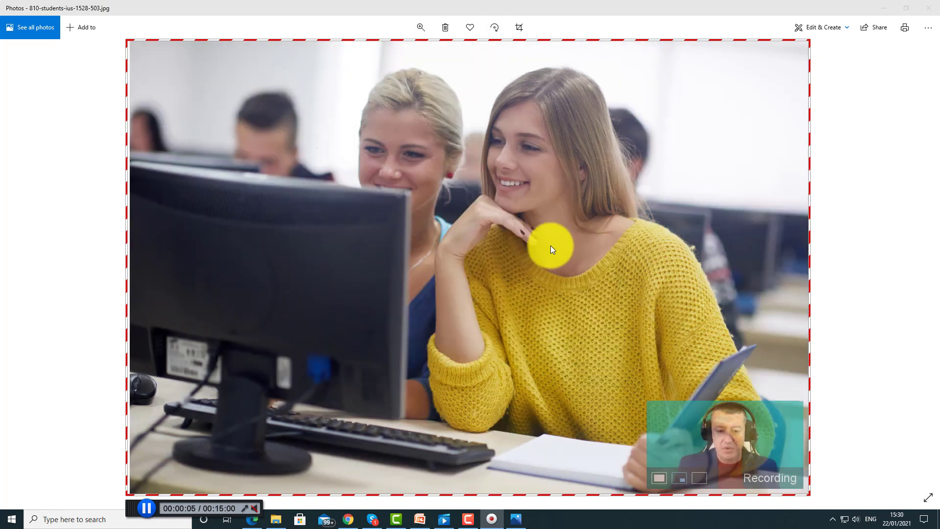
click(148, 509)
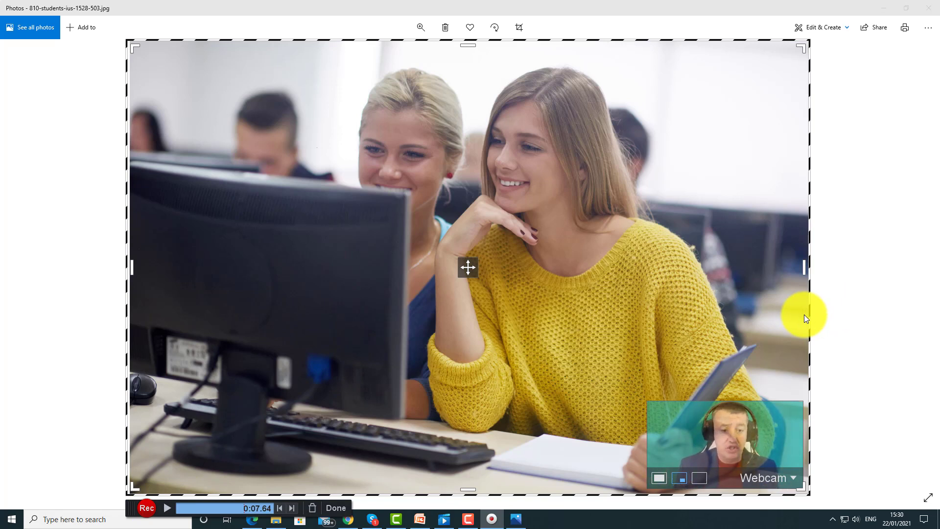
Finish the 0:08 recording, choose Save / Upload, and briefly play then pause the preview
click(333, 510)
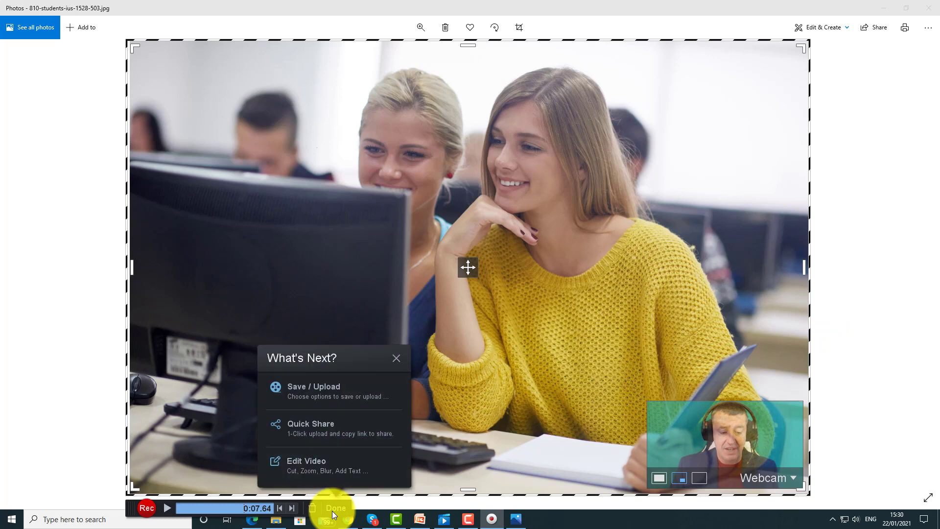
click(308, 391)
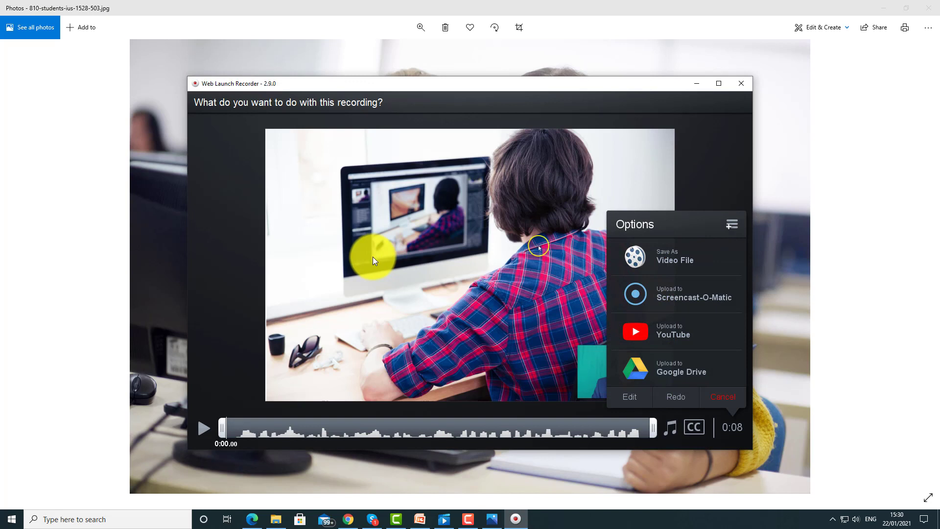
click(204, 430)
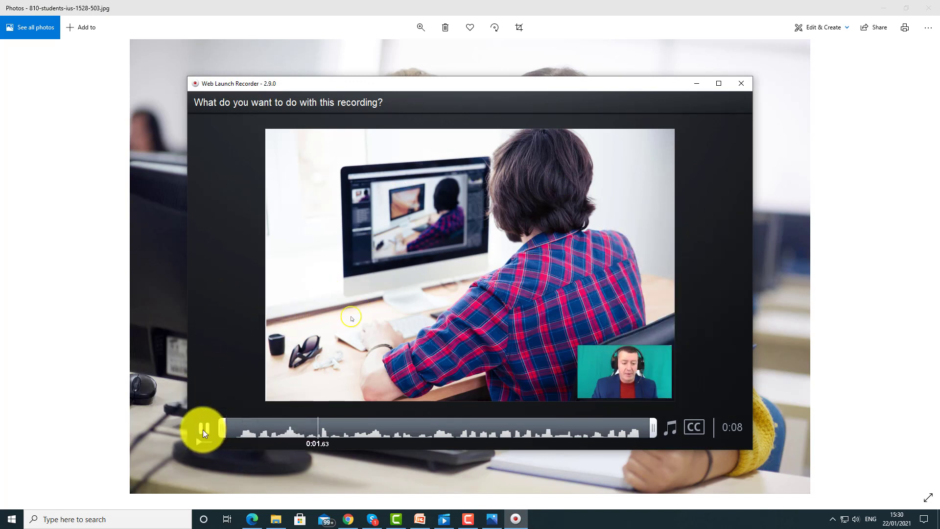
click(203, 430)
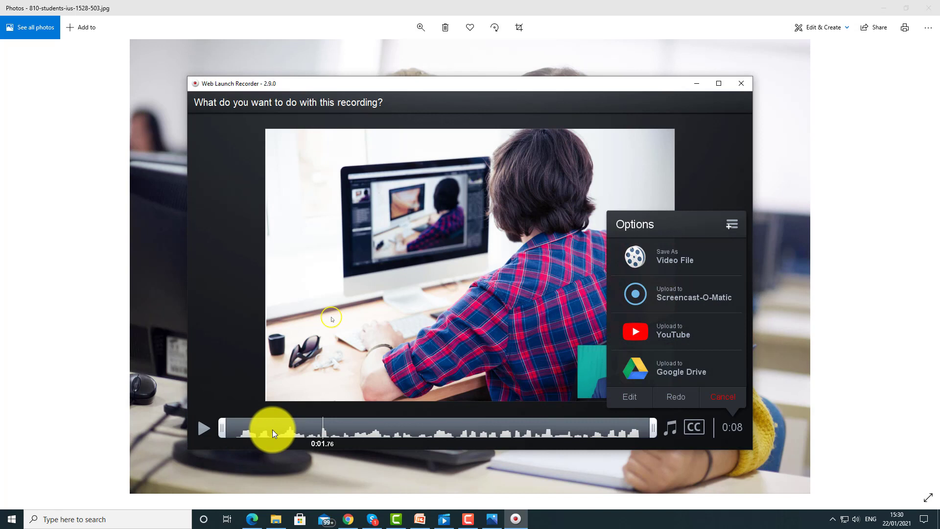
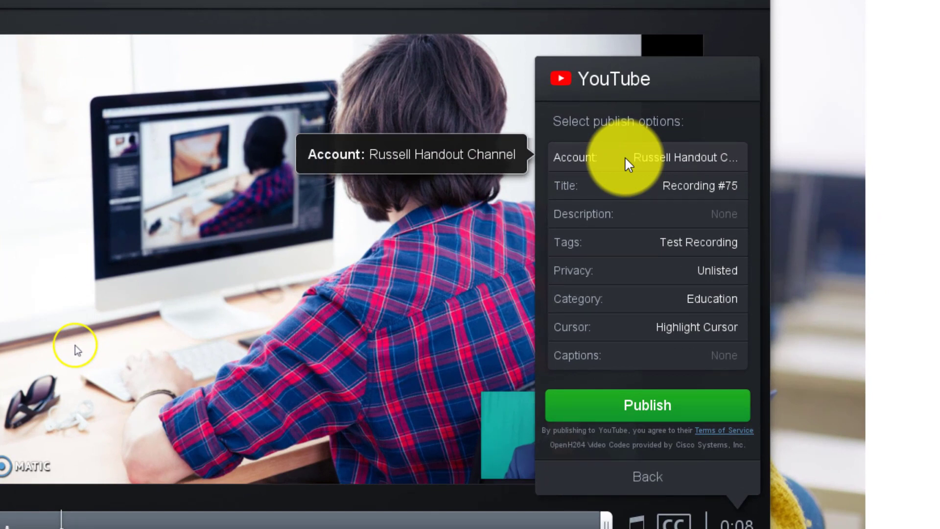
Check the account, 'Recording #75' title, description, tags and unlisted privacy, then publish to YouTube
click(574, 155)
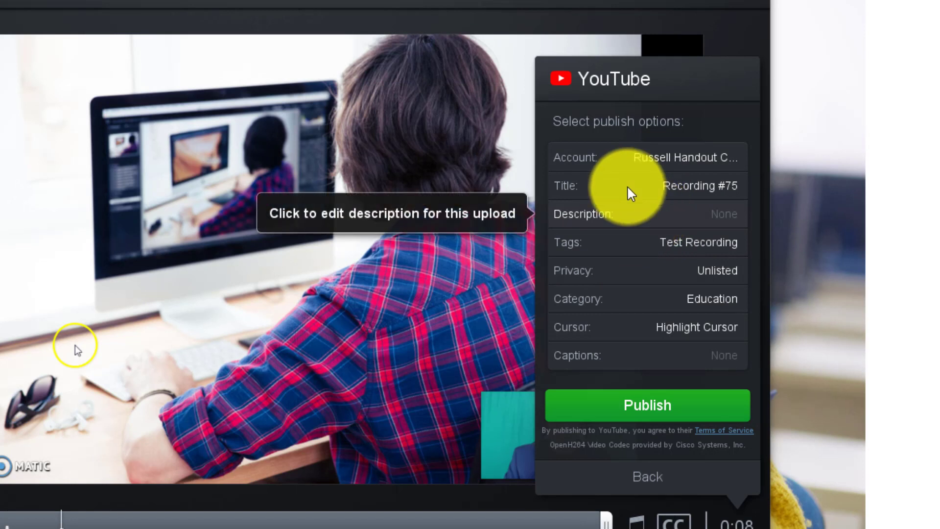
click(594, 185)
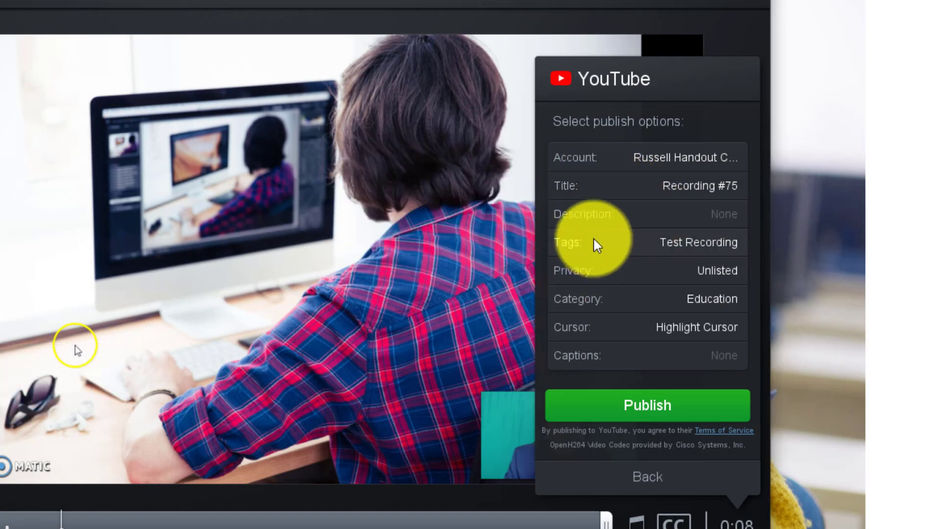
click(592, 216)
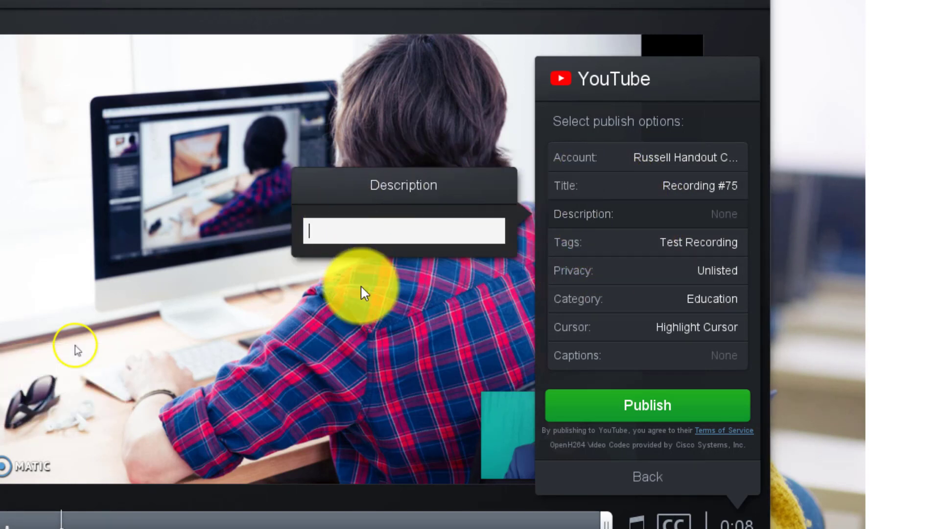
click(624, 248)
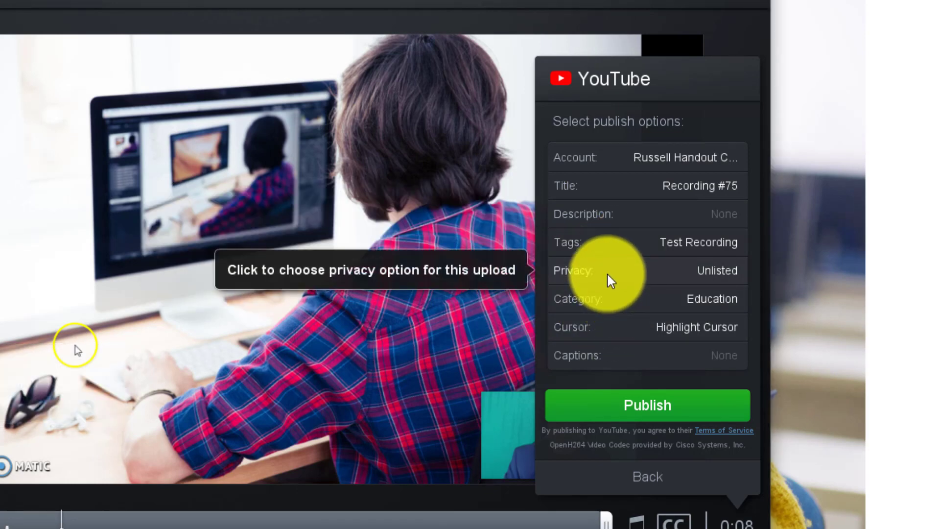
click(606, 272)
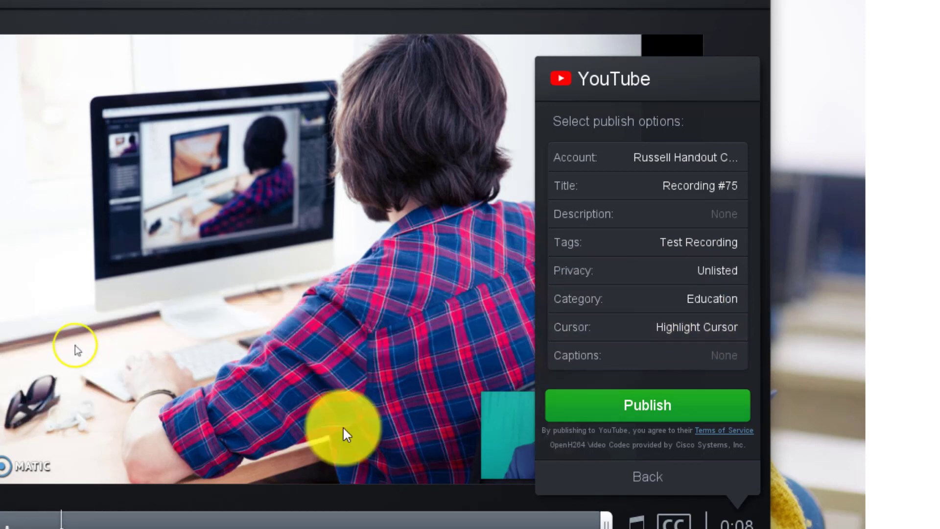
click(650, 405)
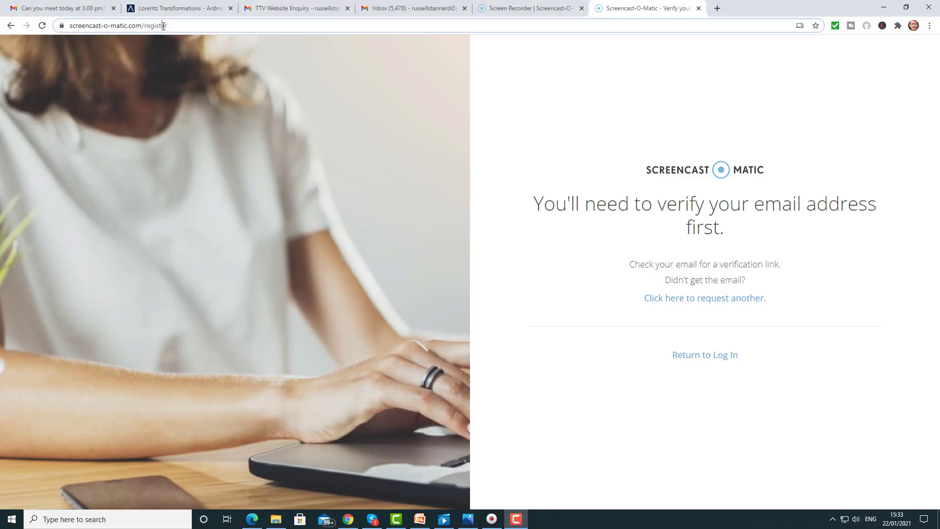
Load the copied youtu.be share link in Chrome and pause the Unlisted Recording #75 video
click(179, 26)
key(BackSpace)
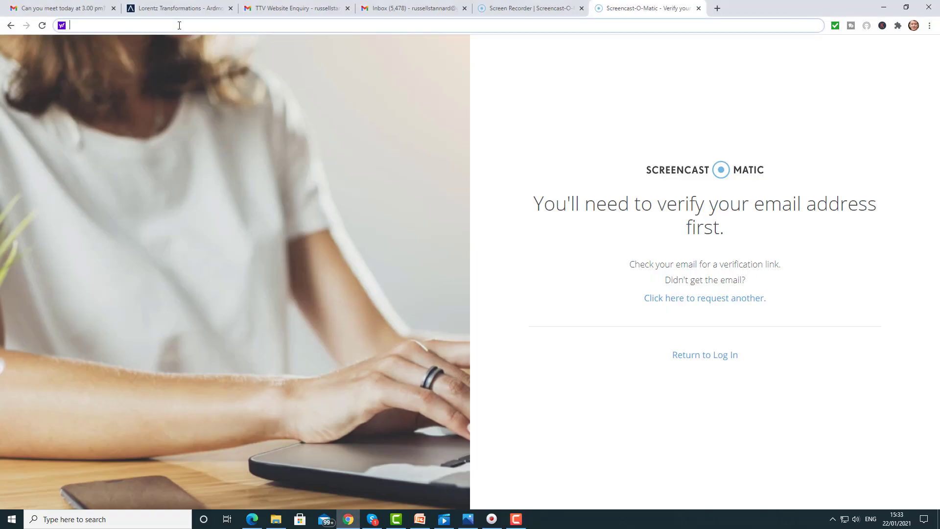
key(Return)
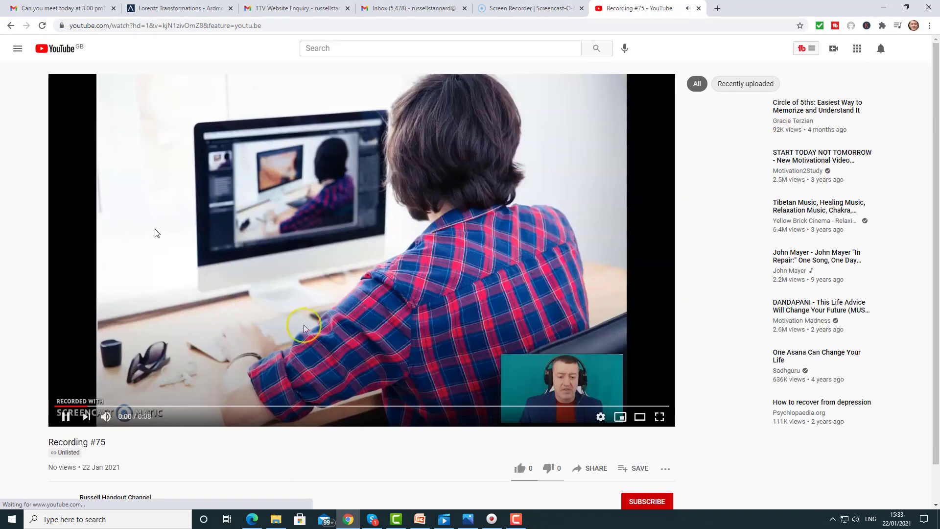
click(64, 419)
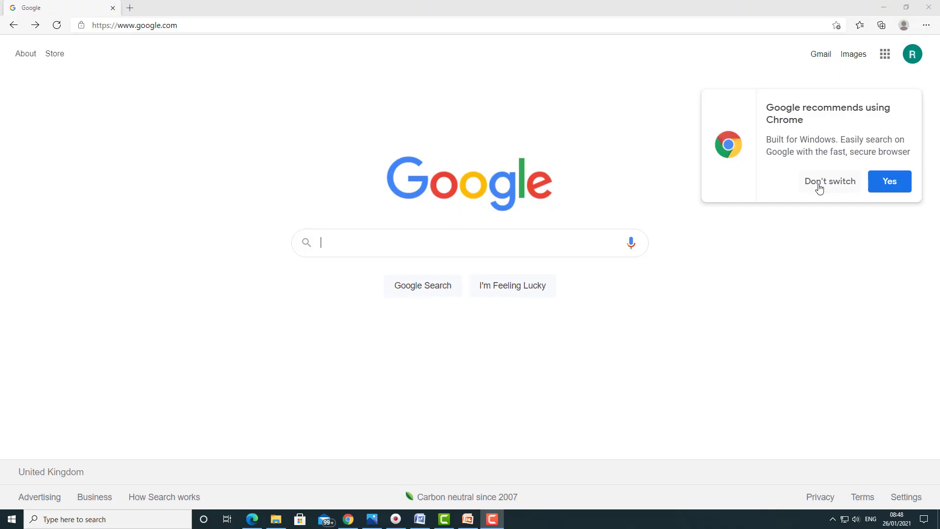
Dismiss the Chrome popup, go to YouTube via Google apps, and enter YouTube Studio from the avatar menu
click(818, 186)
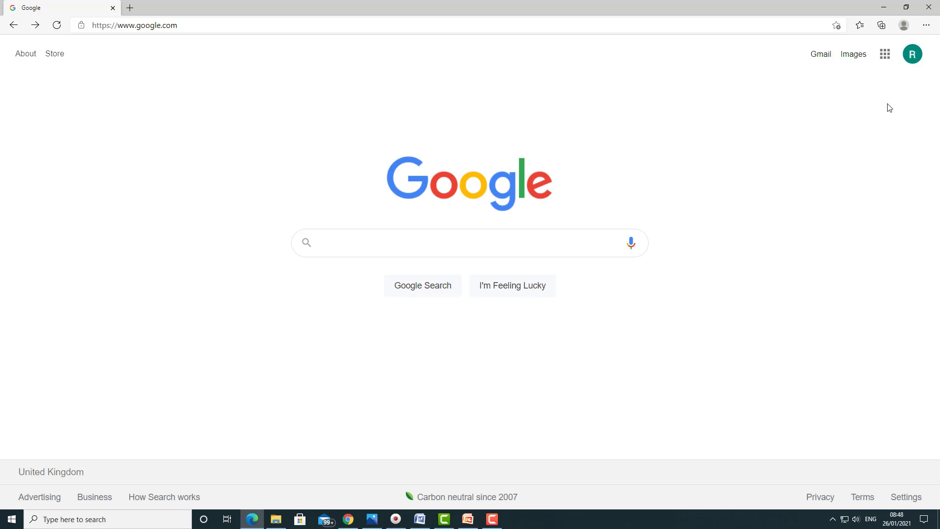
click(885, 54)
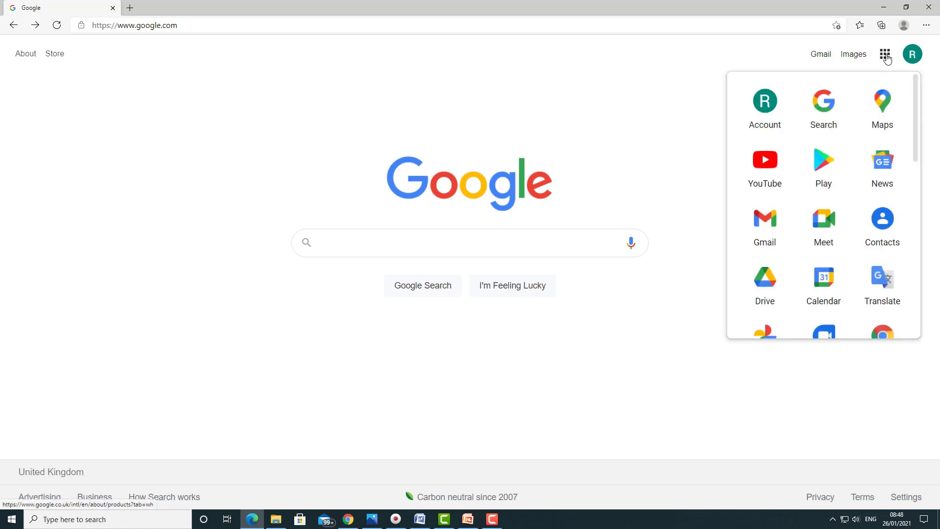
click(761, 171)
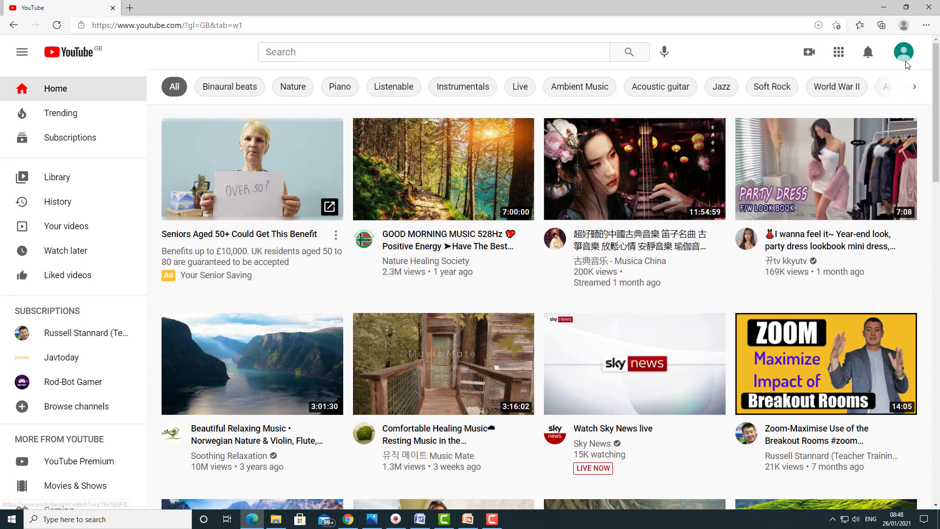
click(905, 55)
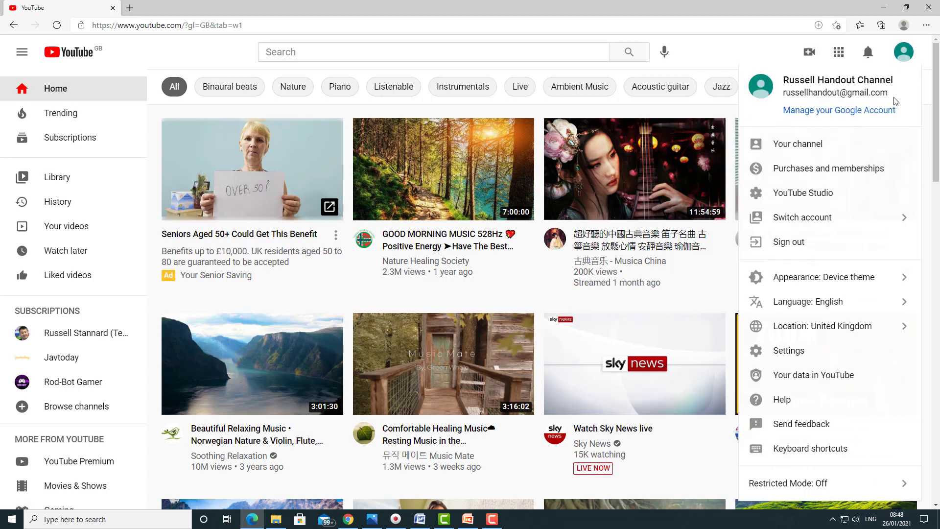
click(793, 196)
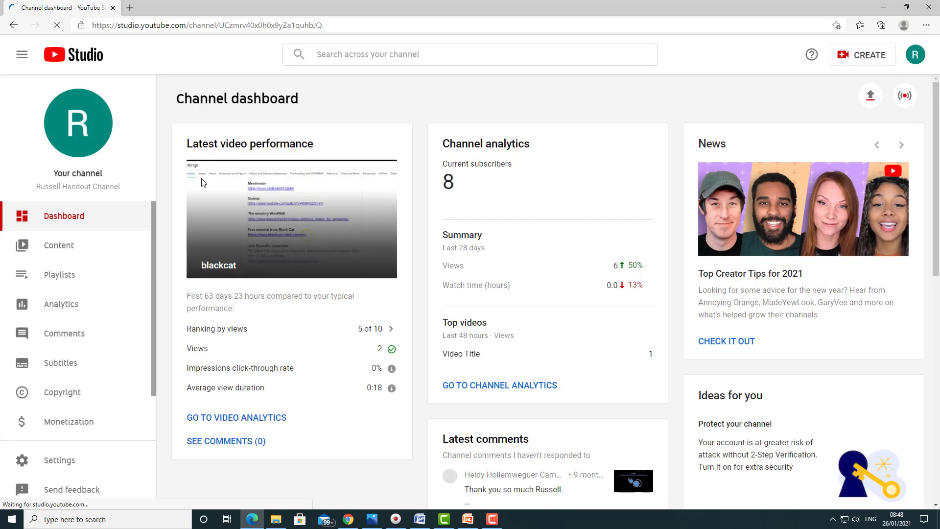
Show the Content list, dismiss the tip, and bring up options for the newest upload, Recording #75
click(59, 249)
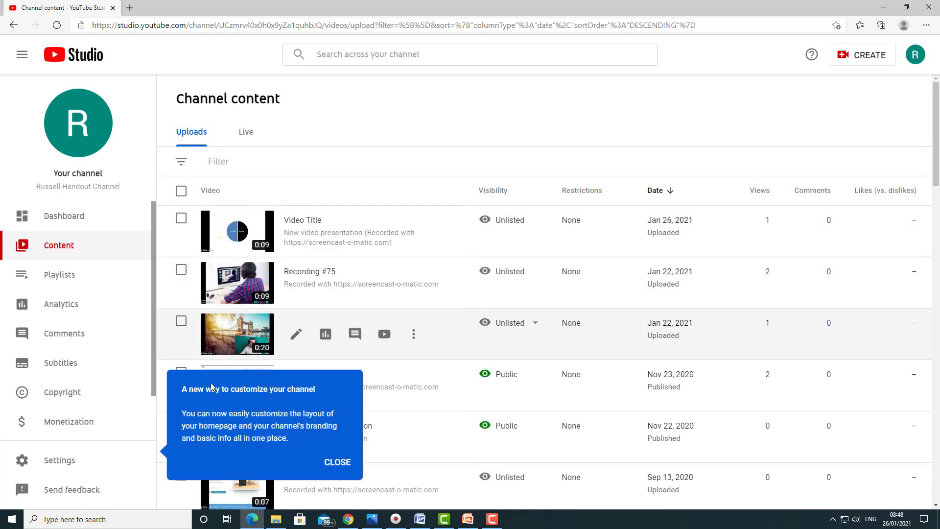
click(341, 462)
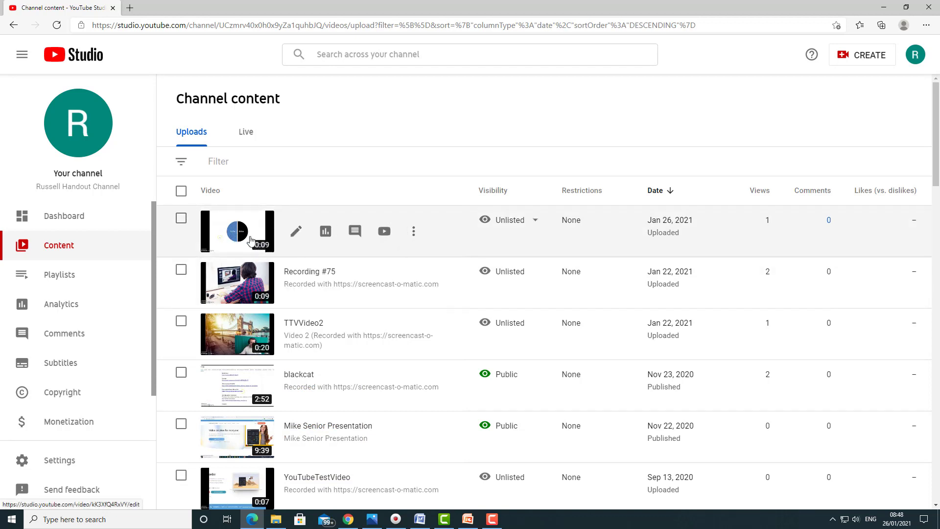
click(414, 238)
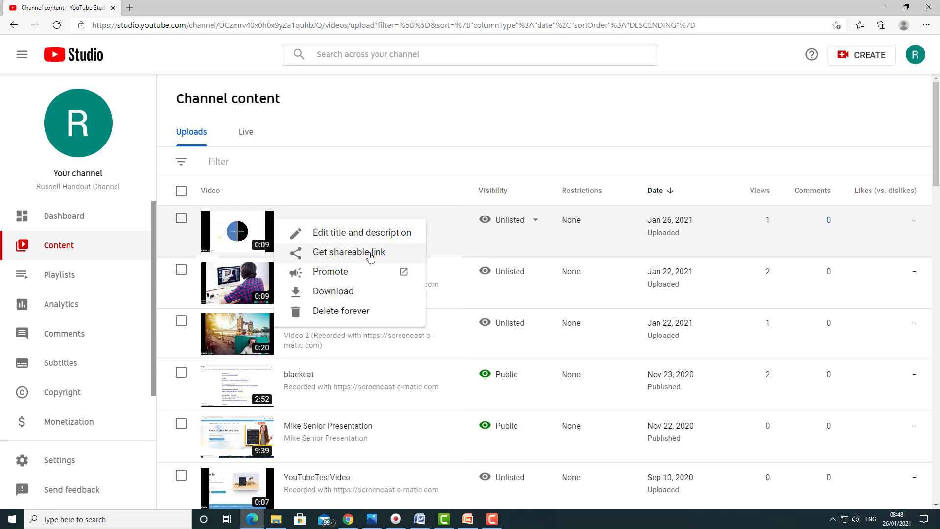